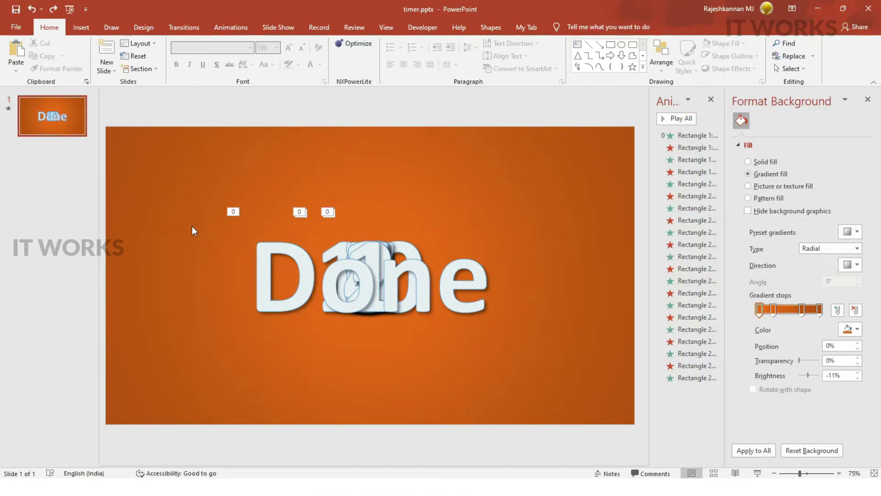
Marquee-select all the old stacked countdown and Done shapes on the slide.
drag(181, 178, 586, 423)
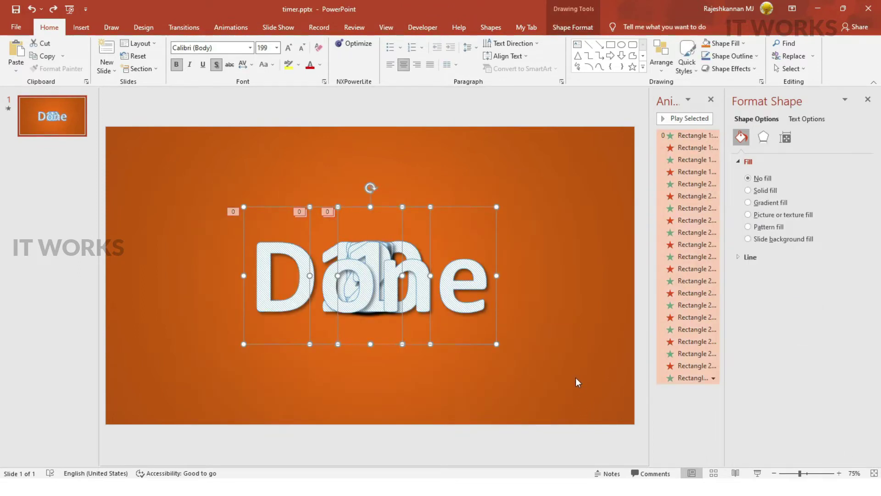
Delete the old shapes, widen the editing area and insert a yellow WordArt text box.
key(Delete)
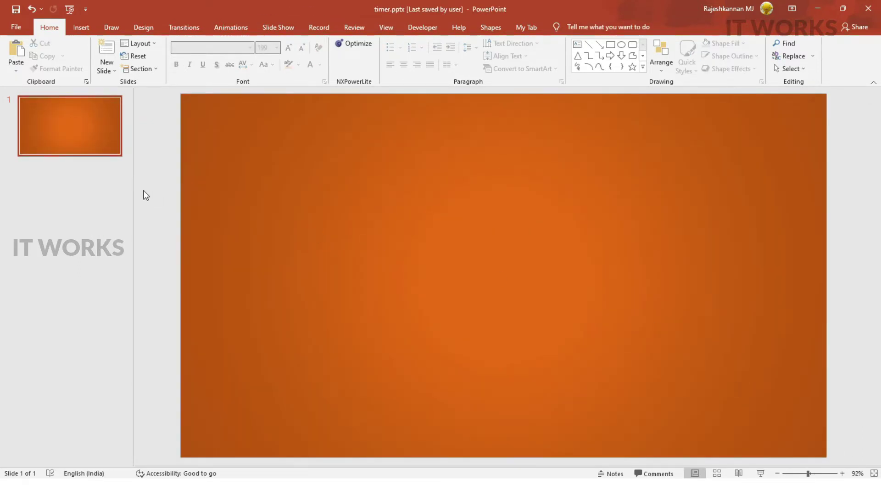
drag(132, 186, 80, 198)
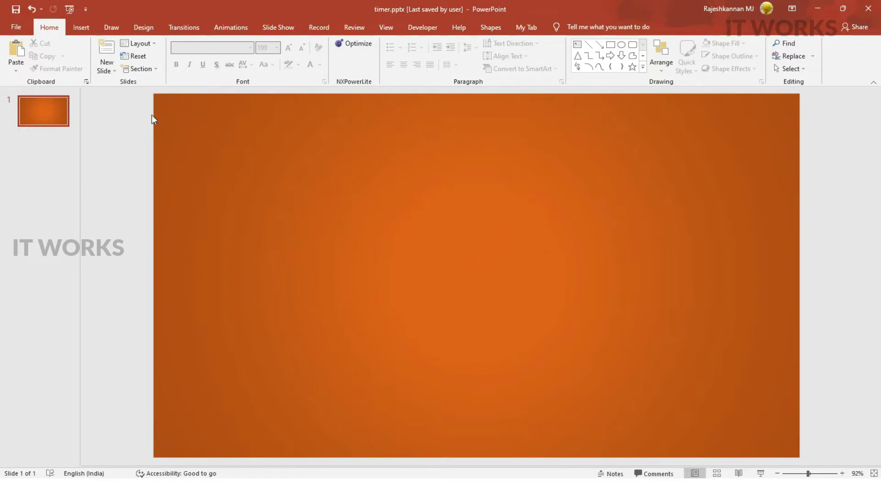
click(81, 27)
click(82, 29)
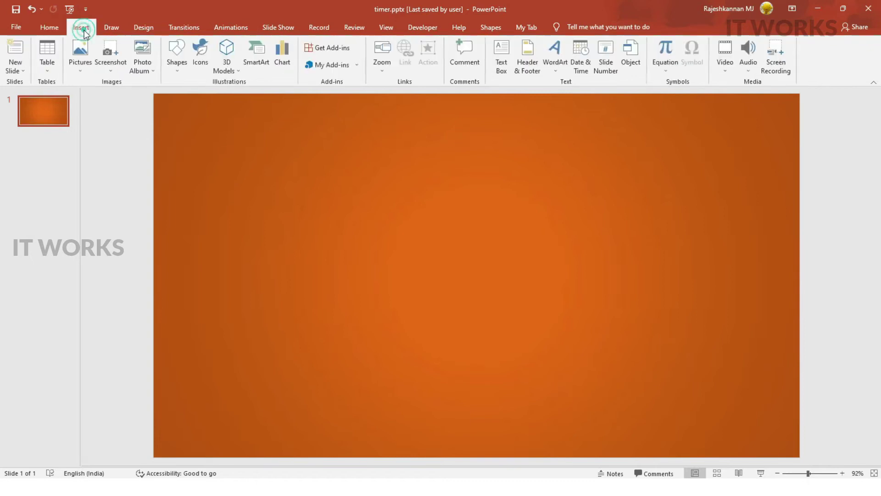
click(555, 67)
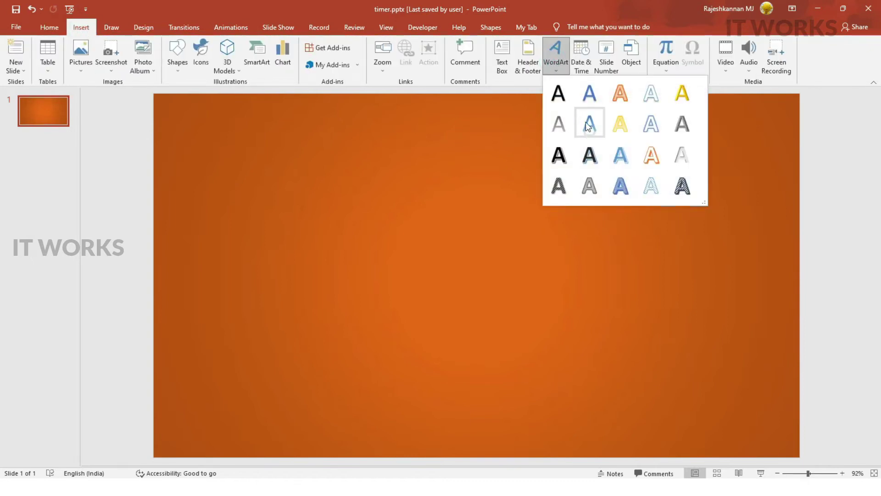
click(617, 132)
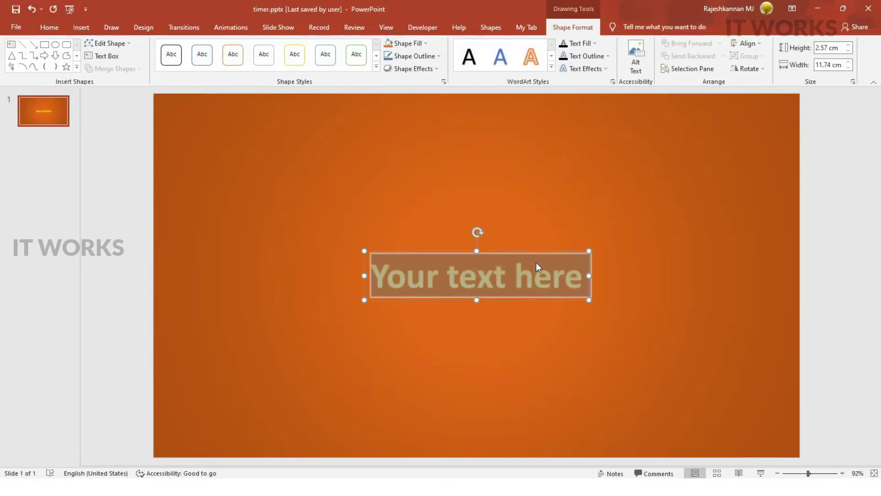
click(542, 340)
click(516, 292)
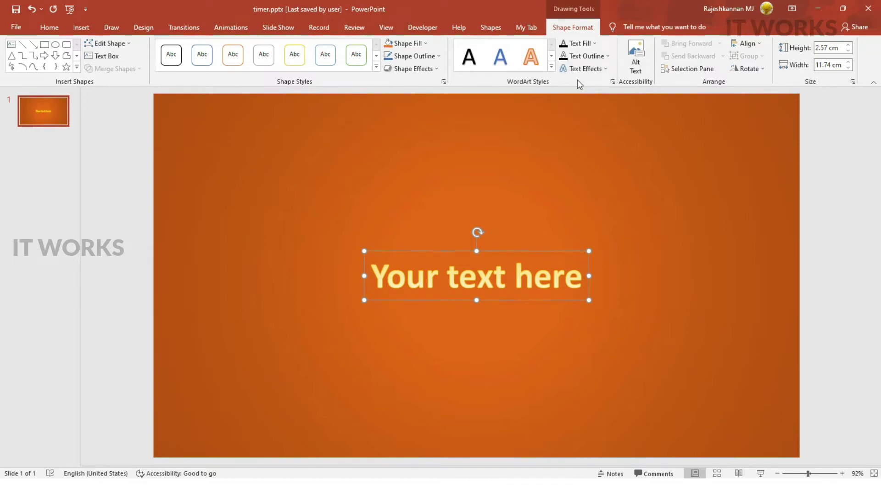
Apply a light outlined WordArt style and replace the placeholder text with 10.
click(592, 43)
click(590, 56)
click(589, 57)
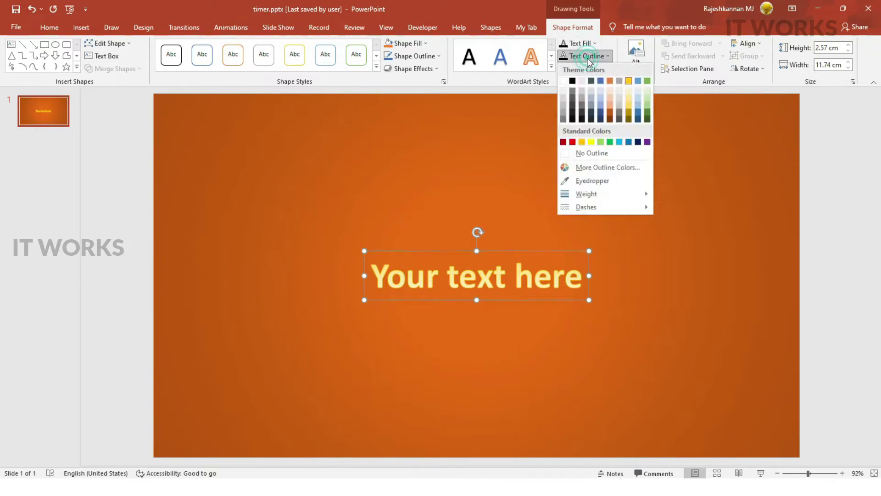
click(589, 59)
click(499, 220)
click(492, 275)
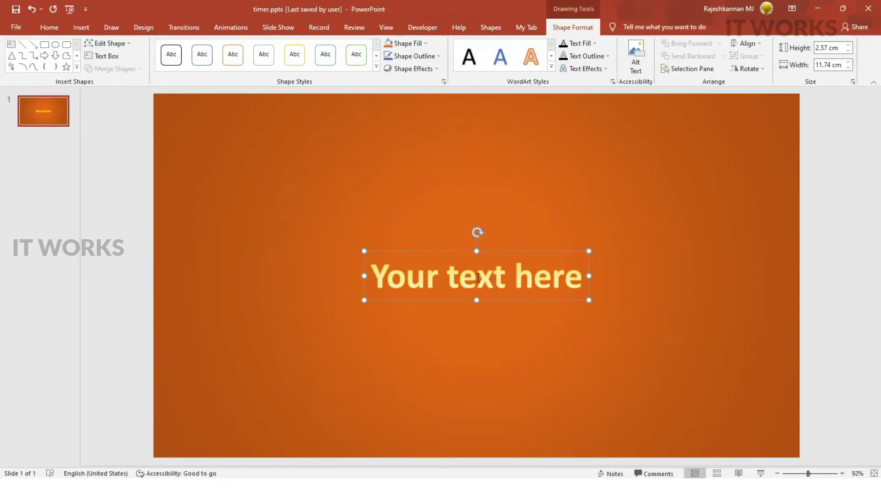
triple_click(478, 276)
click(550, 67)
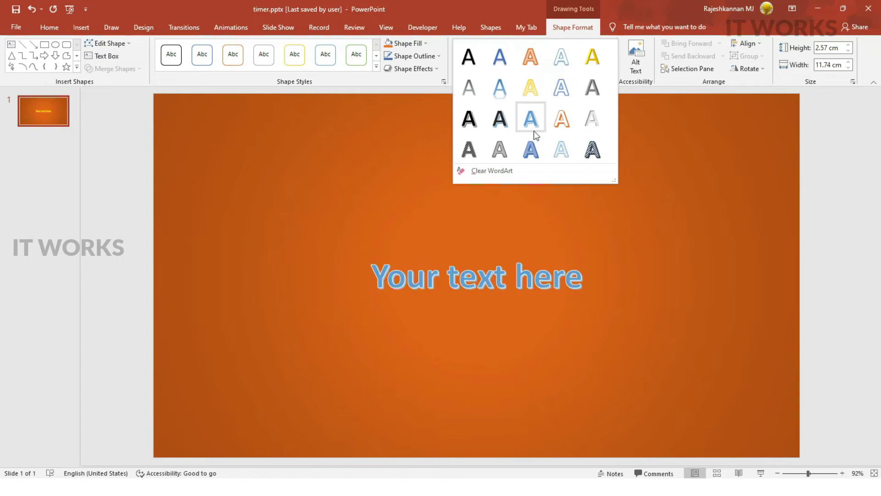
click(560, 150)
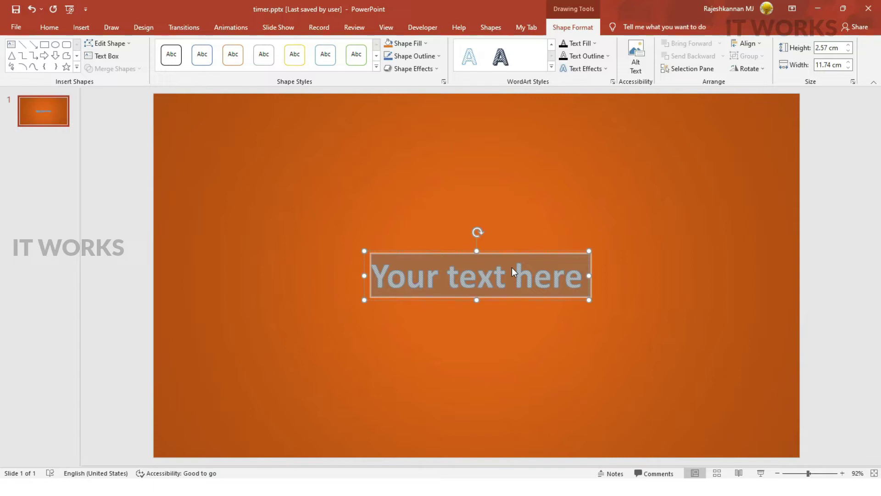
text(10)
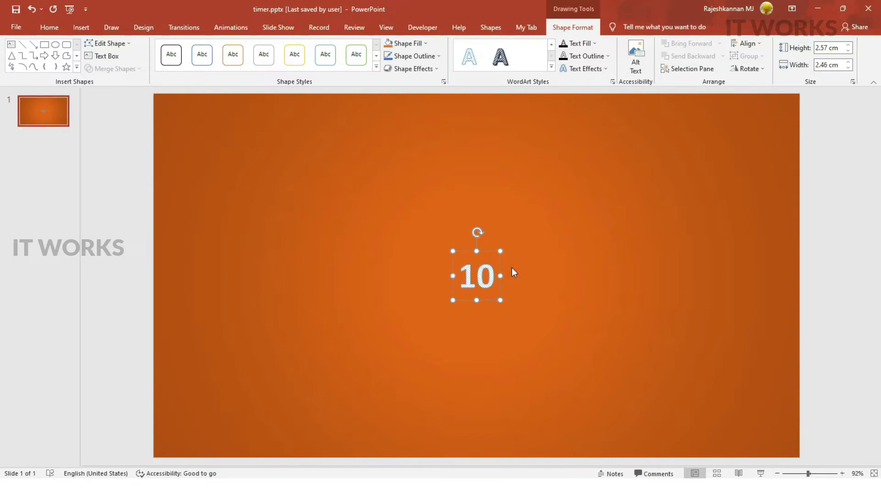
Apply the Zoom entrance animation to the 10 WordArt box.
click(512, 271)
double_click(484, 251)
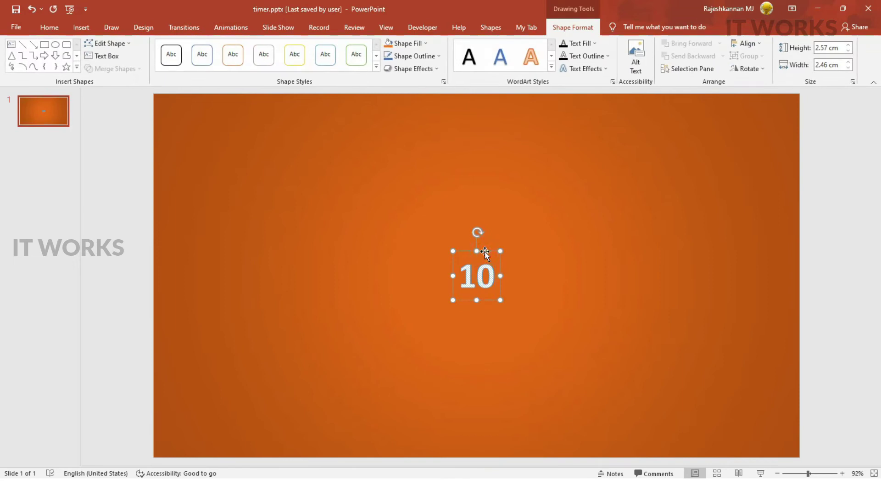
click(233, 32)
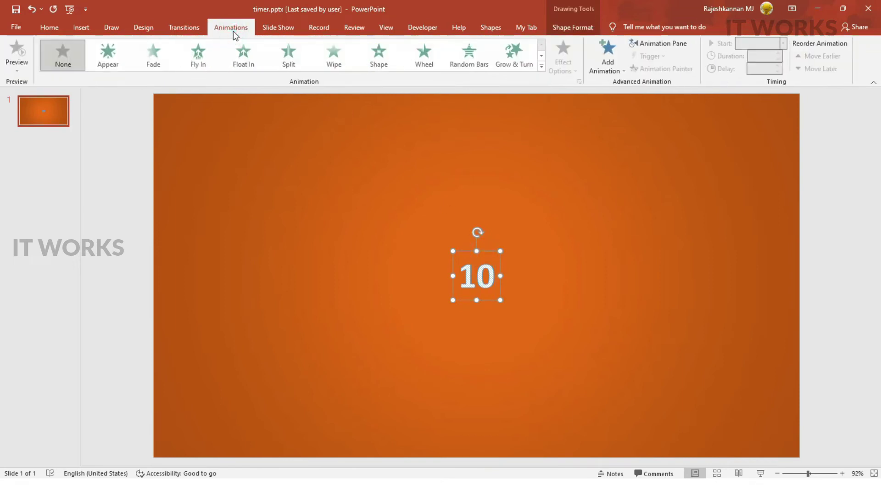
click(542, 69)
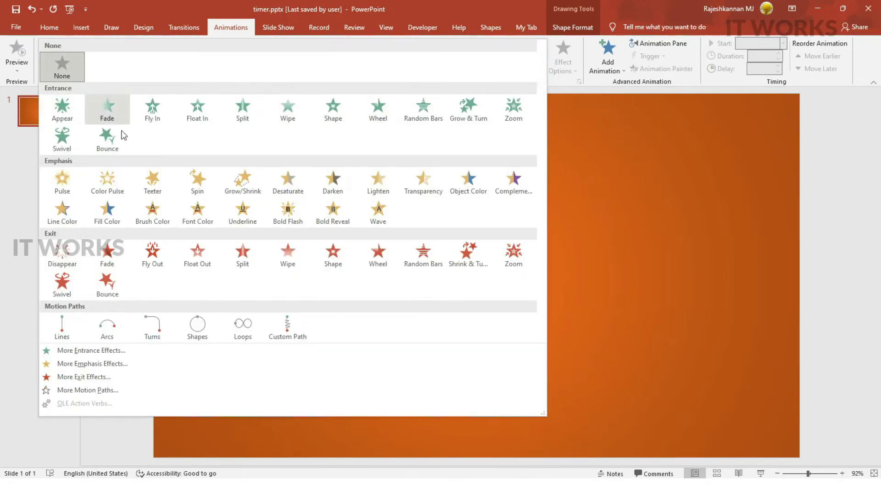
click(511, 114)
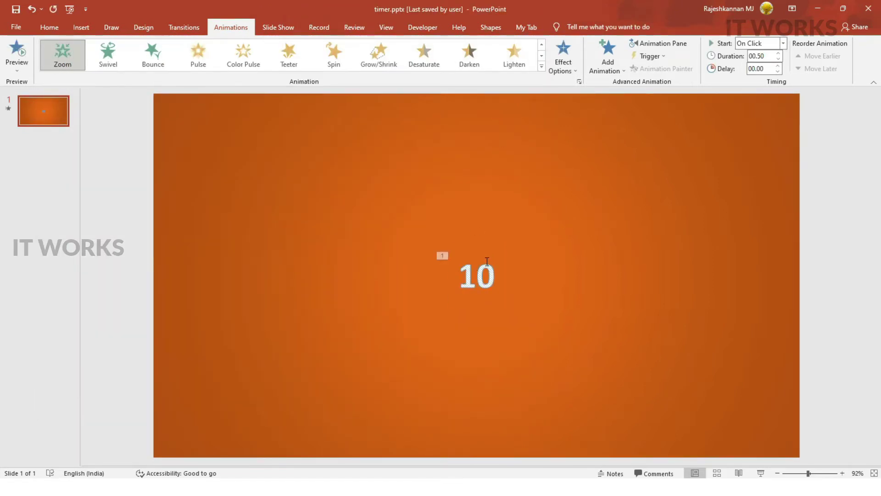
click(488, 252)
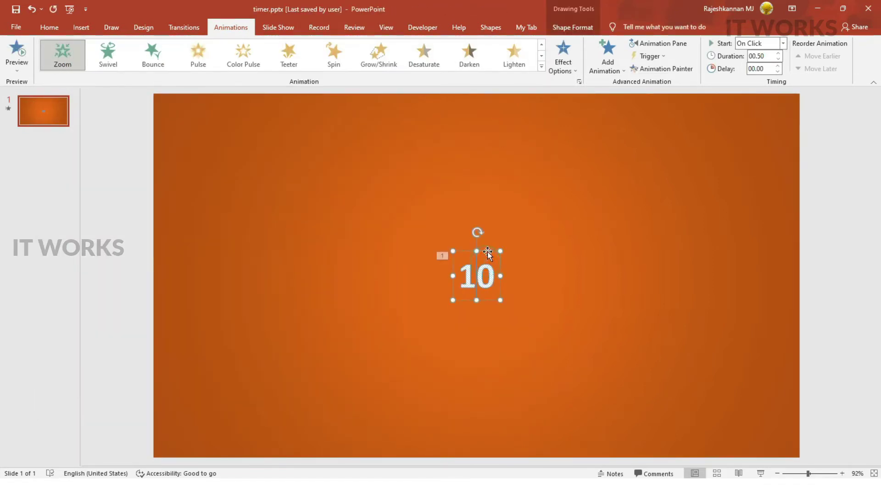
Open the Animation Pane and review the 10's Zoom timing: On Click, 0.5 seconds, no delay.
click(642, 41)
right_click(816, 133)
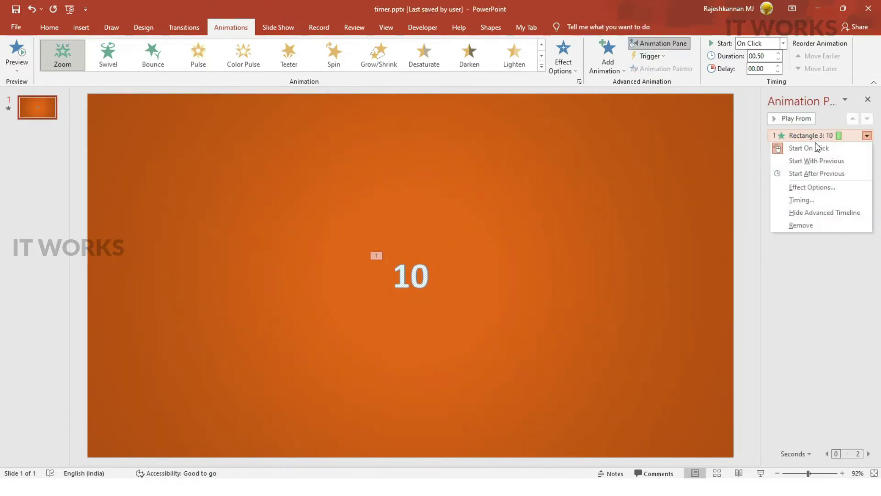
click(812, 187)
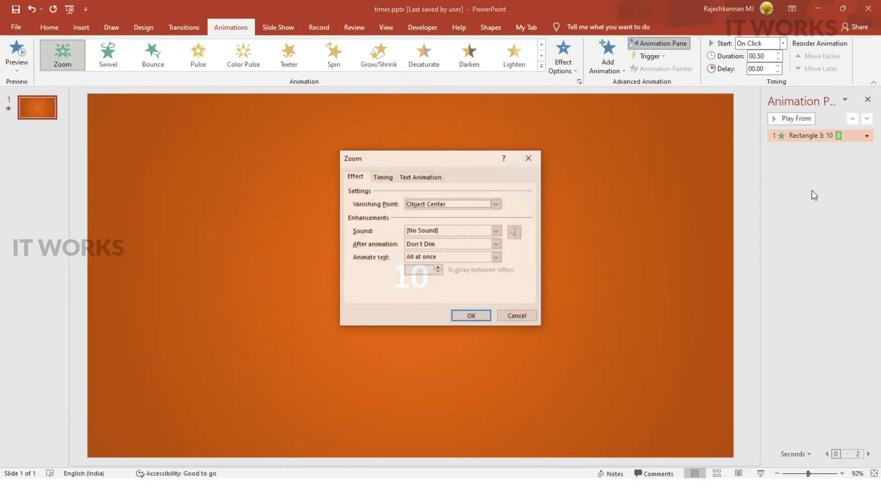
click(386, 177)
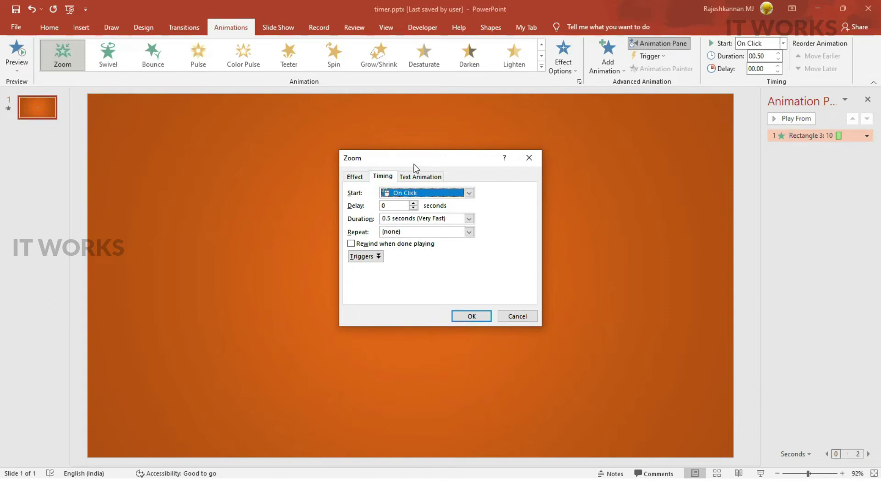
drag(412, 163, 608, 170)
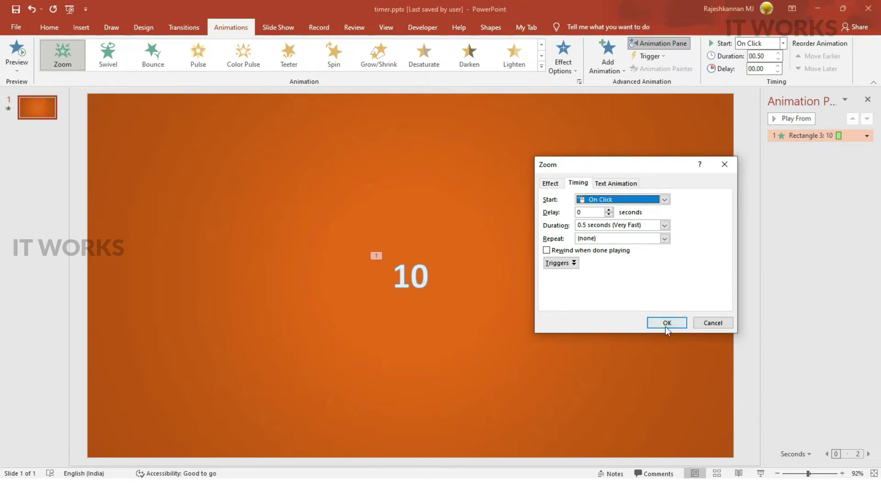
click(711, 324)
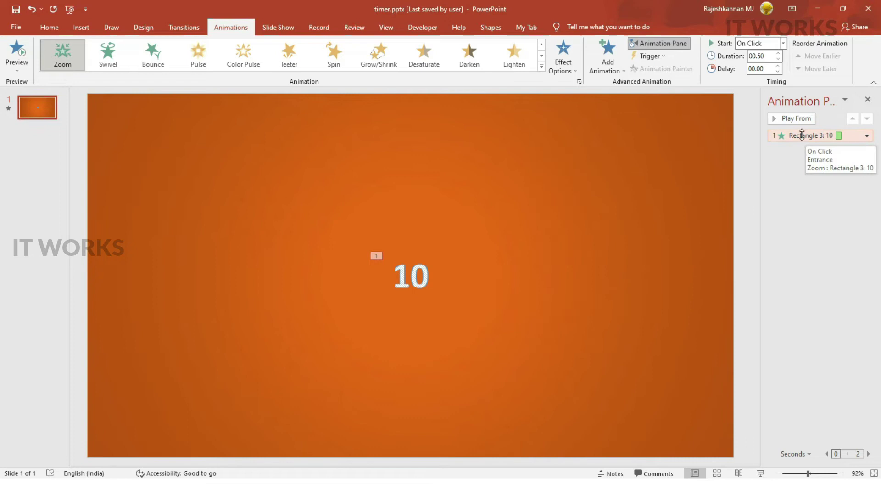
Add a Zoom exit animation to the 10.
click(608, 51)
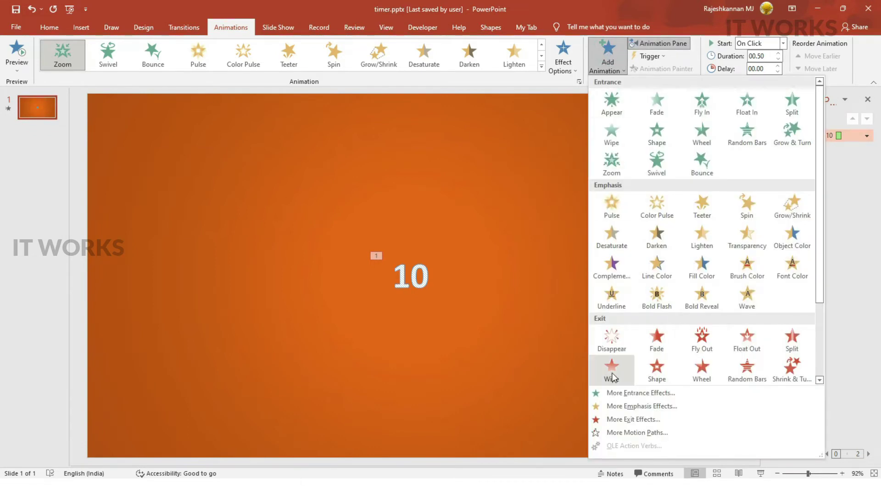
scroll(686, 338, down, 2)
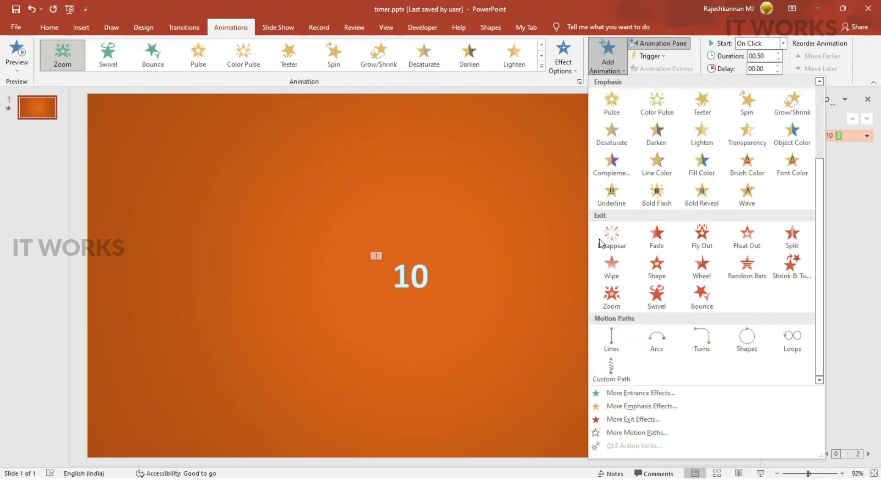
click(607, 294)
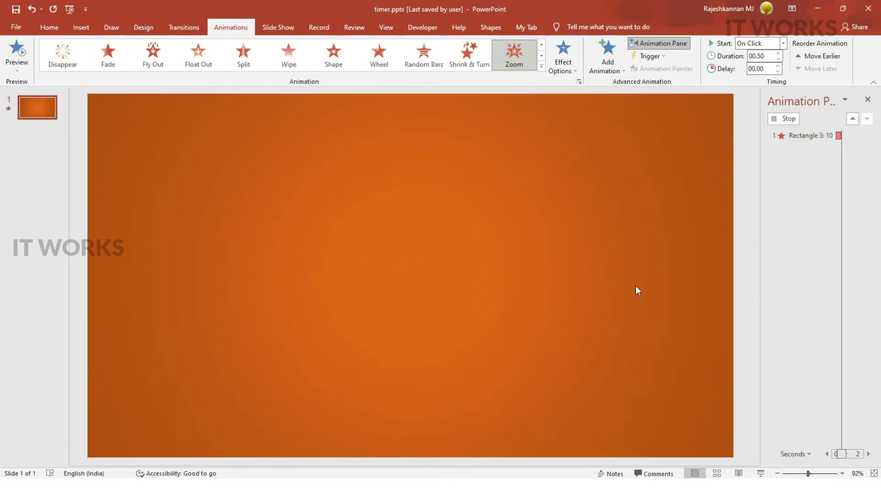
Set both the entrance and exit animations to After Previous and preview them.
click(814, 140)
right_click(812, 139)
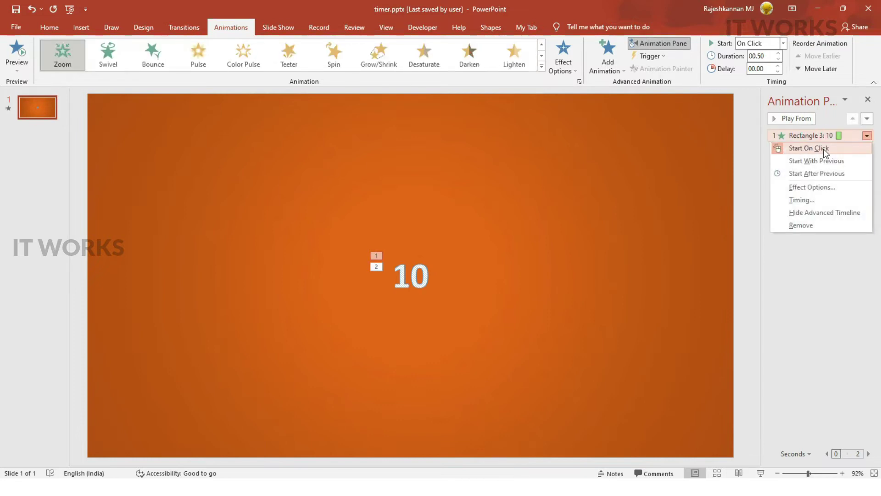
click(817, 174)
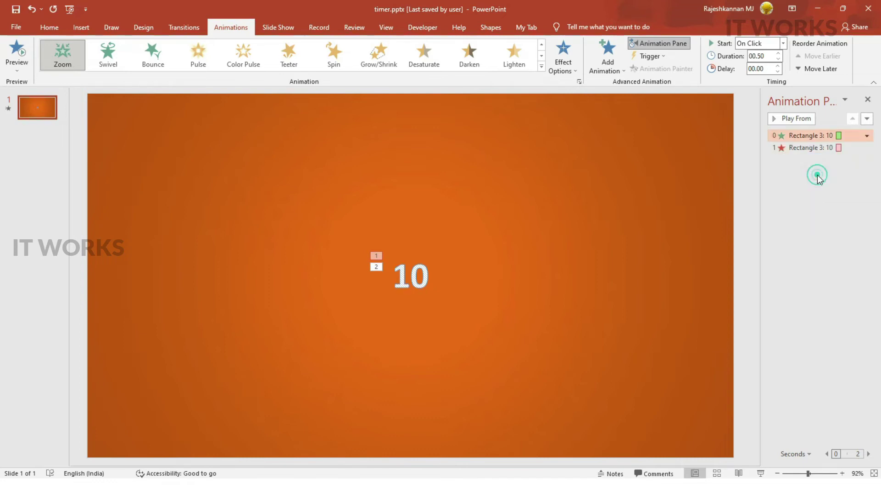
click(811, 147)
right_click(811, 147)
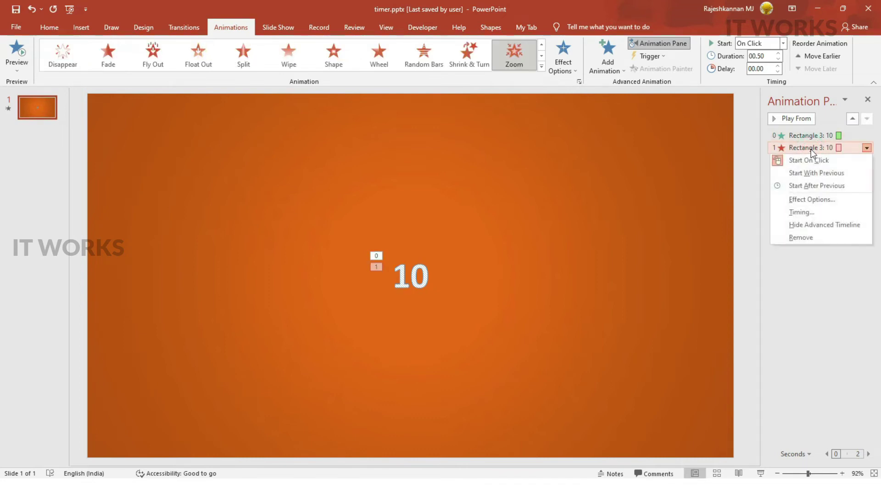
click(825, 184)
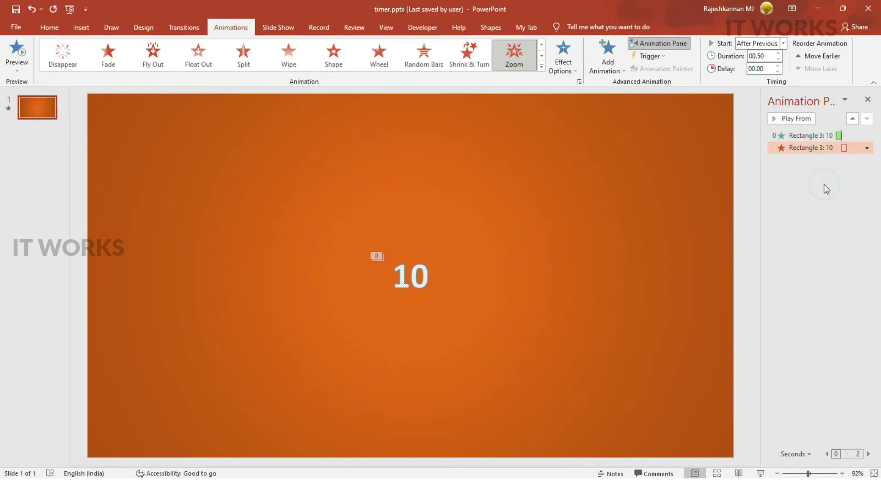
click(798, 135)
click(797, 118)
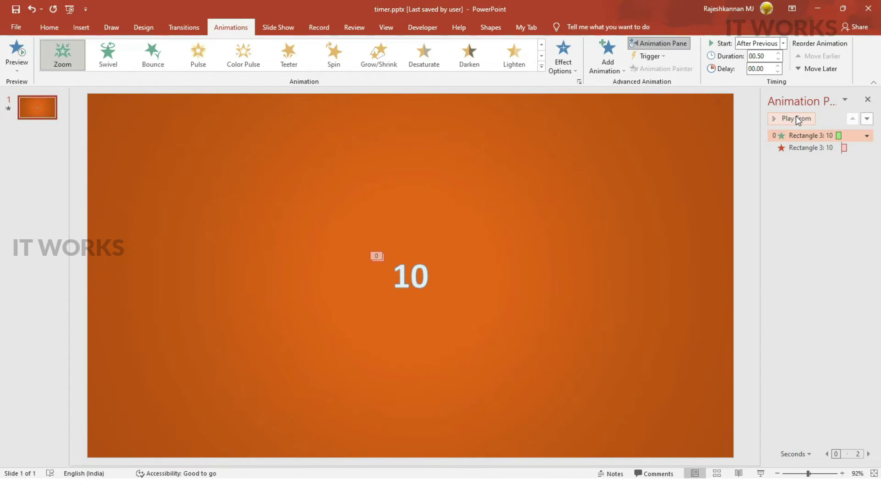
Move the 10 to the upper left and make copies reading 9, 8, 7 and 6.
click(423, 297)
drag(423, 252, 193, 153)
scroll(192, 153, up, 3)
double_click(187, 197)
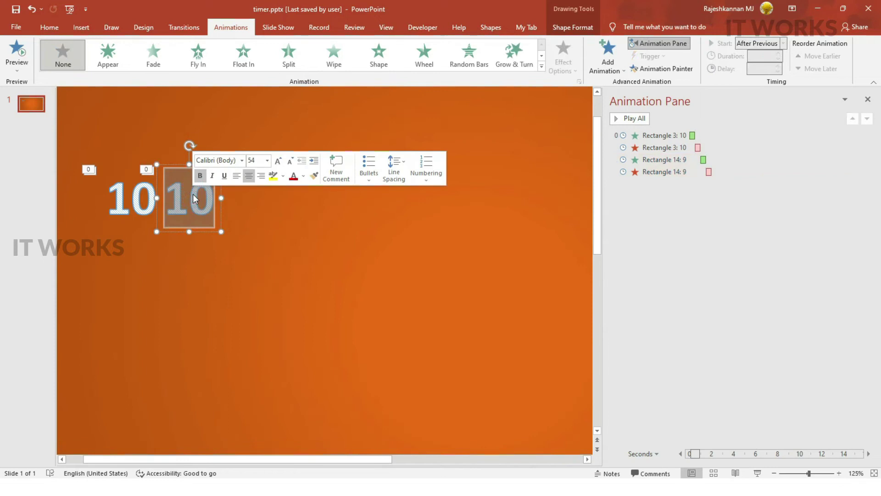
text(9)
double_click(246, 202)
drag(188, 197, 454, 292)
text(8)
double_click(309, 212)
text(7)
double_click(363, 206)
text(6)
Make further copies reading 5 down to 1, plus a final one reading Done.
double_click(443, 213)
text(5)
click(437, 264)
double_click(488, 207)
text(4)
double_click(246, 316)
text(321)
double_click(435, 308)
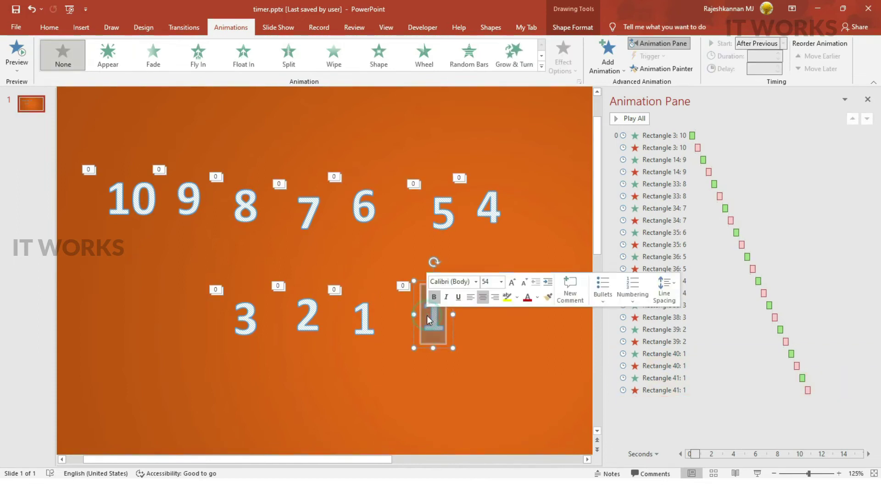
text(Done)
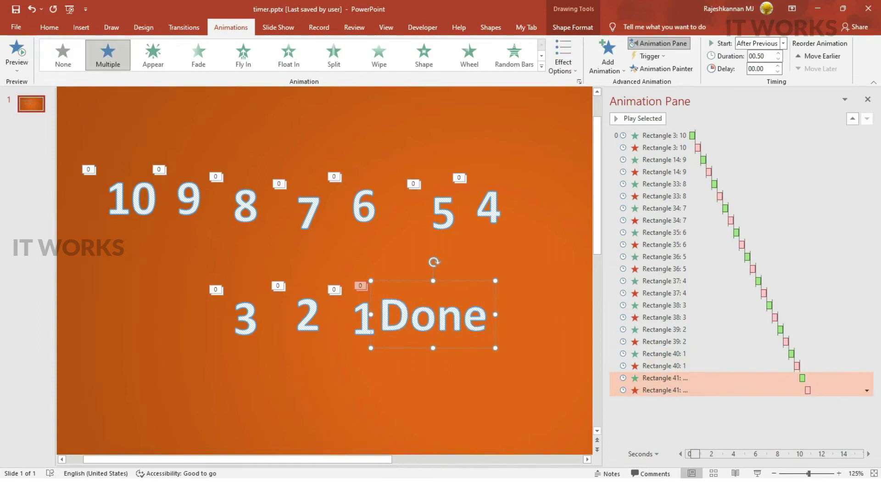
click(309, 130)
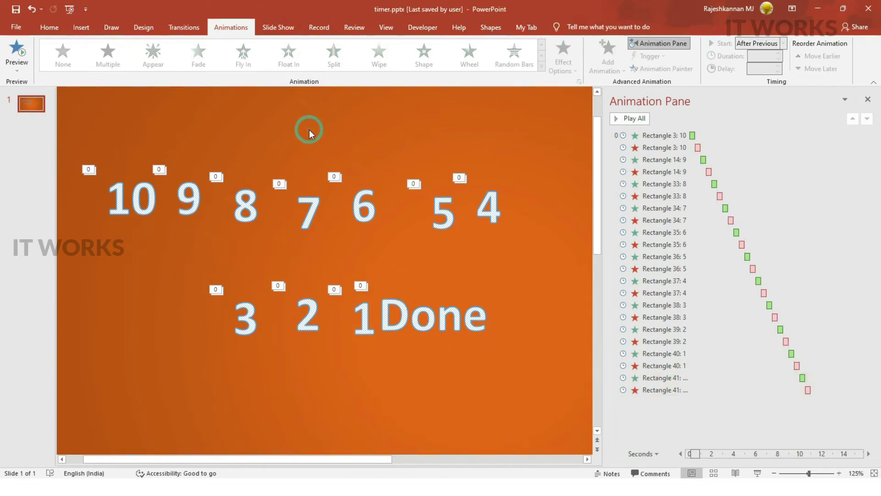
ctrl+scroll(315, 138, down, 5)
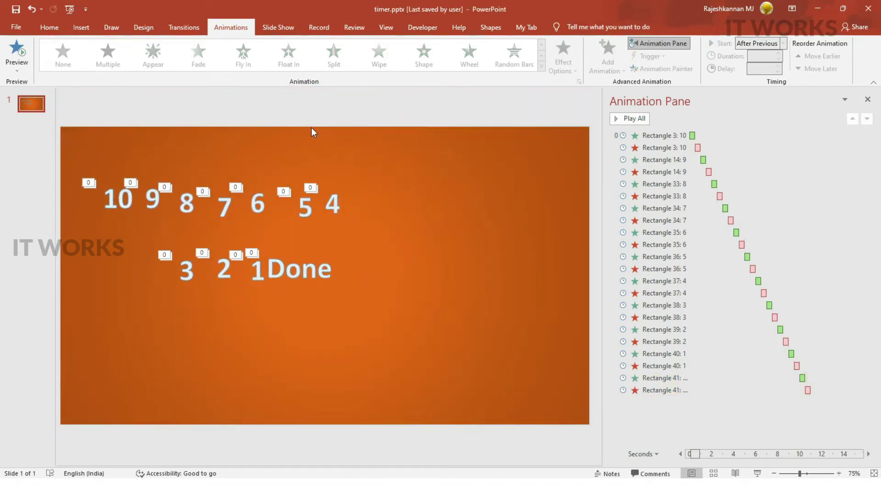
click(665, 136)
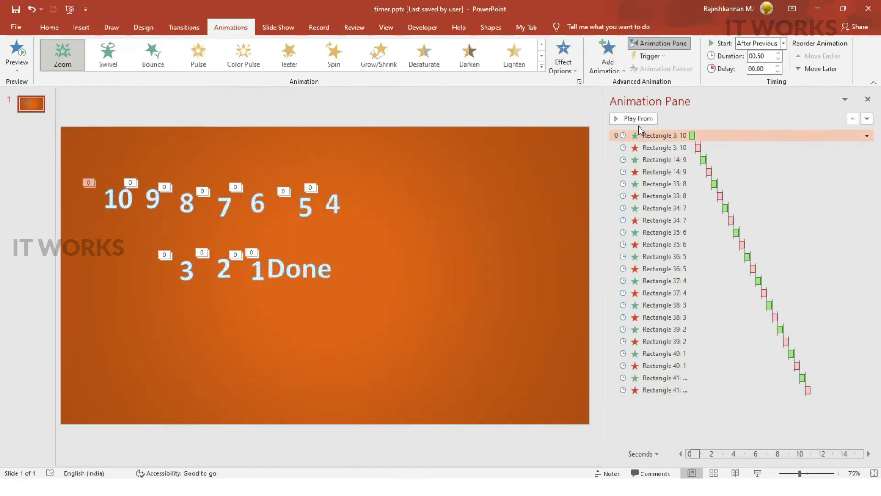
click(638, 118)
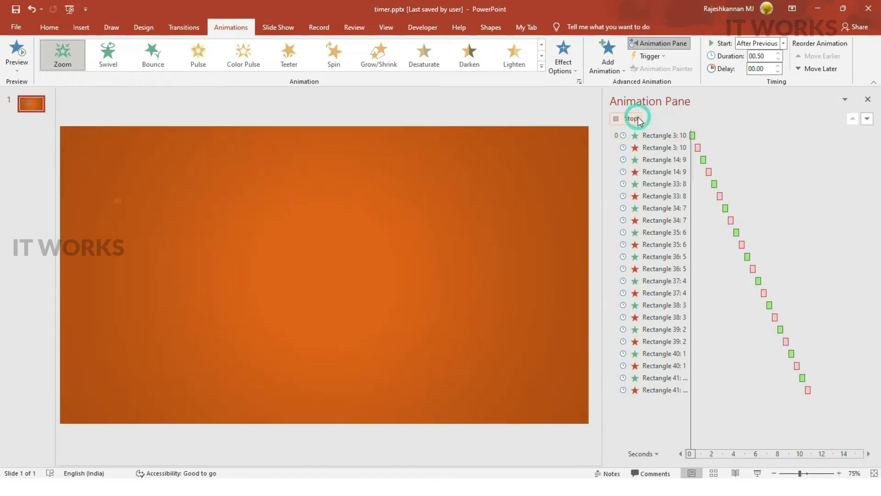
click(632, 120)
click(130, 150)
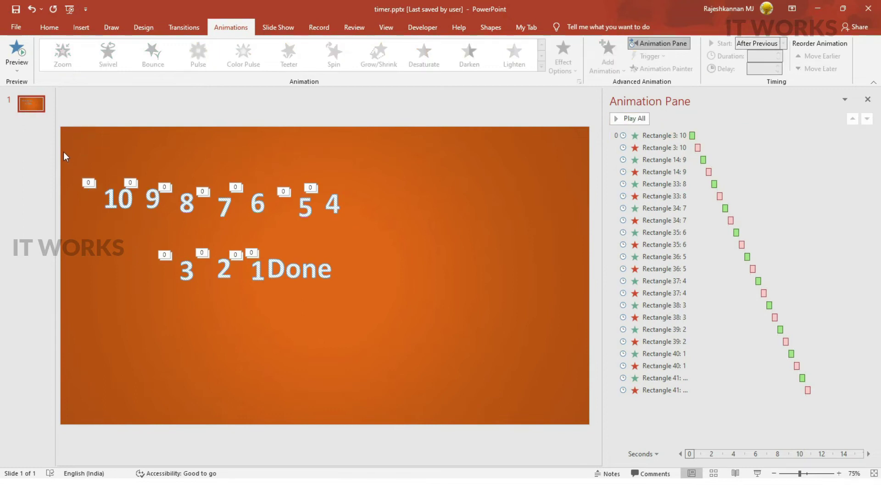
drag(62, 144, 462, 364)
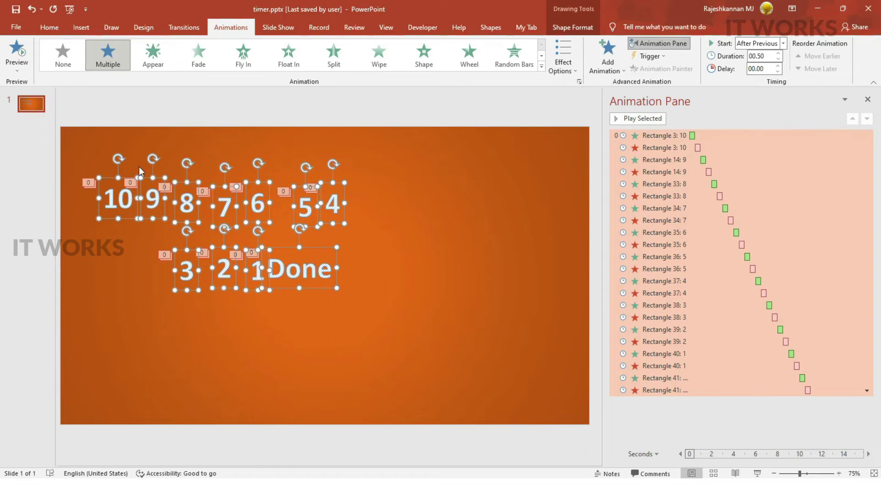
Align all eleven boxes center and middle, then drag the stack to the slide centre.
click(100, 136)
drag(63, 125, 419, 354)
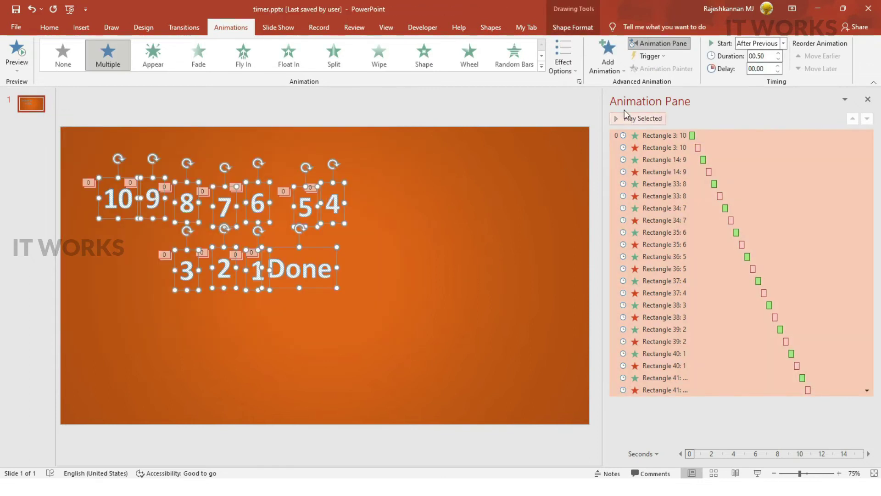
click(573, 27)
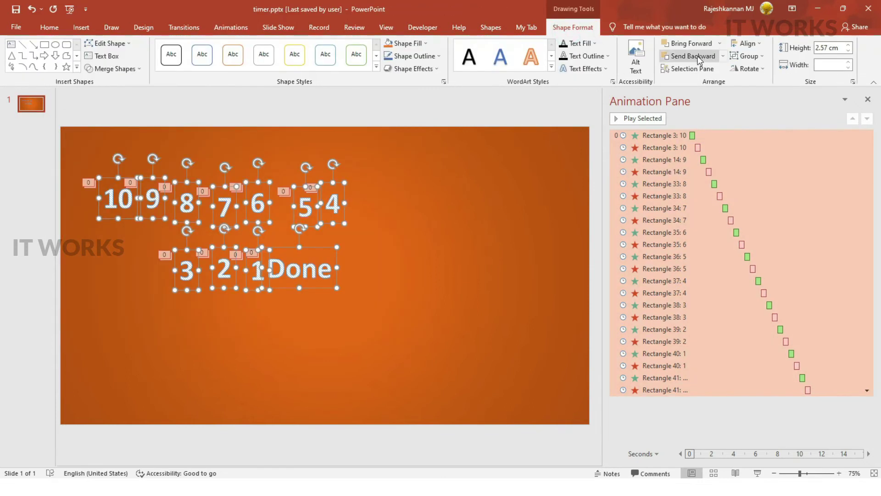
click(746, 43)
click(760, 69)
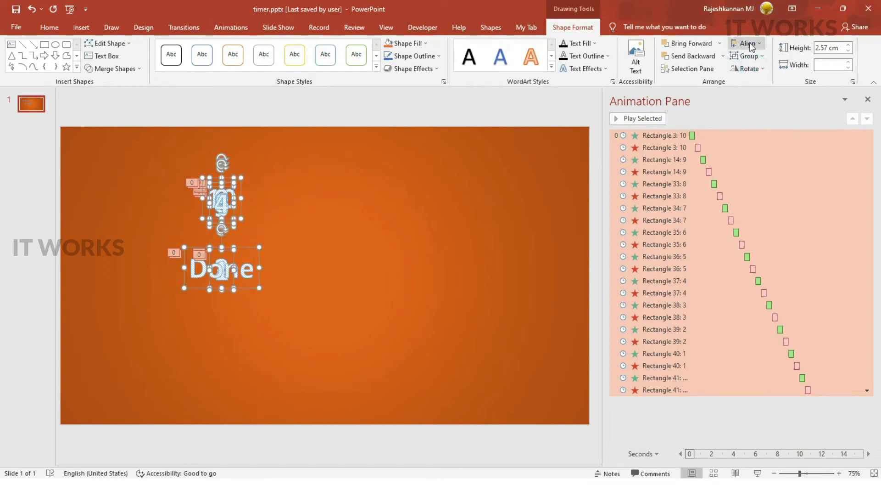
click(749, 43)
click(746, 110)
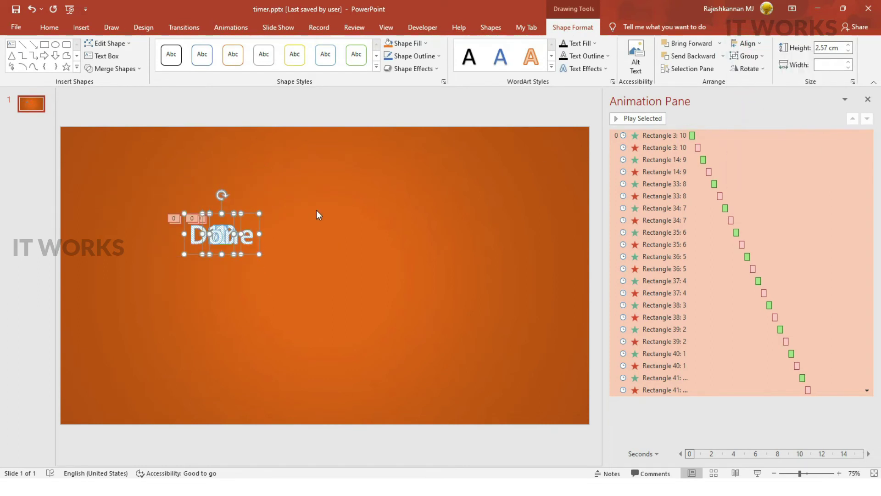
drag(260, 224, 347, 265)
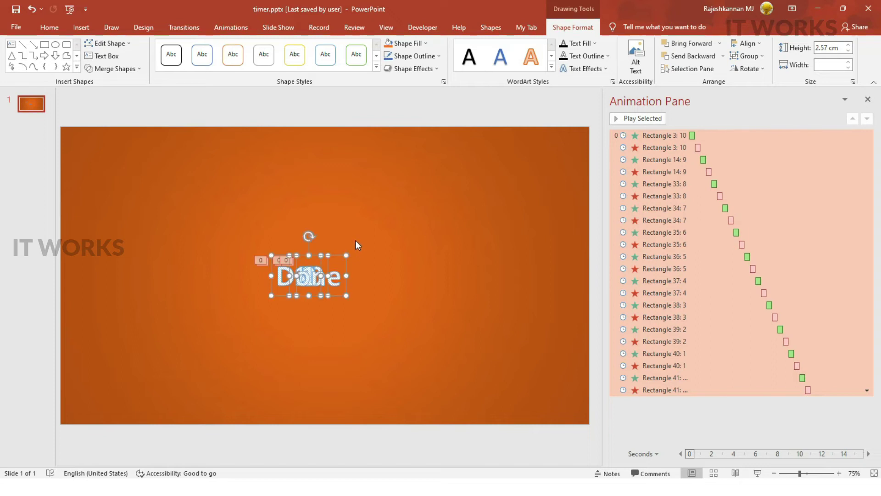
click(357, 245)
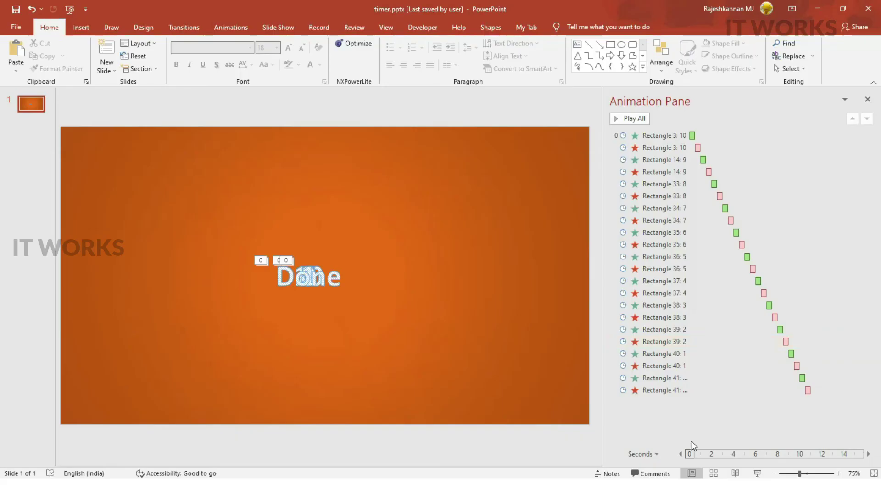
Remove Done's Zoom exit animation and preview the countdown from the first animation.
click(337, 292)
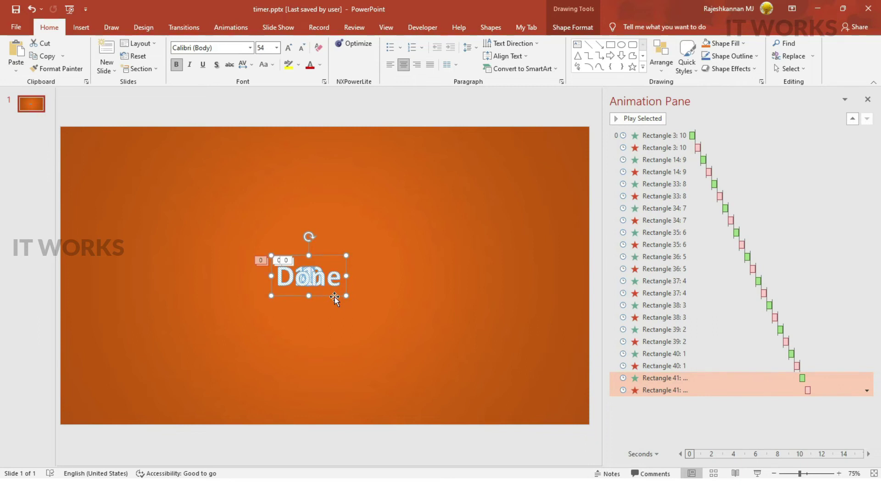
click(661, 407)
right_click(668, 389)
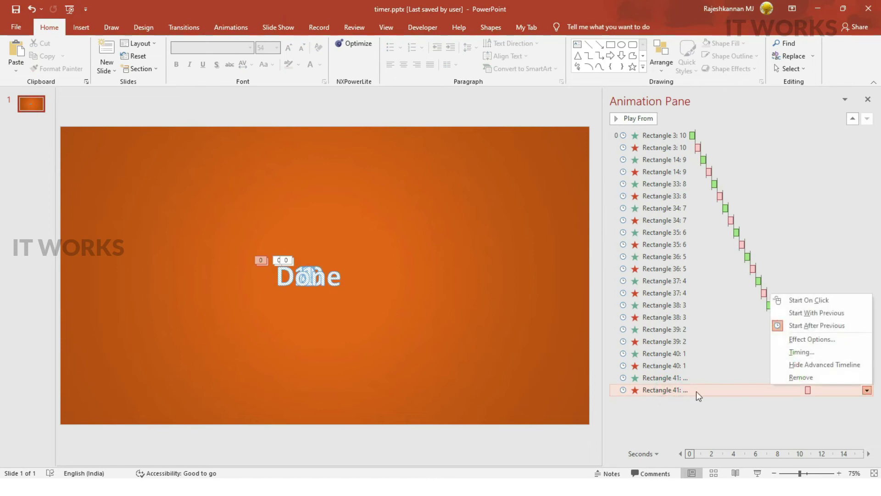
click(800, 377)
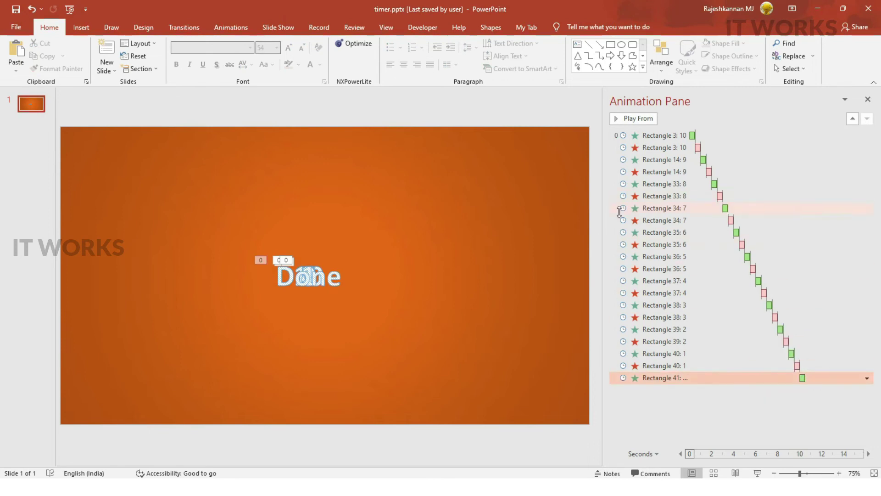
click(659, 135)
click(645, 119)
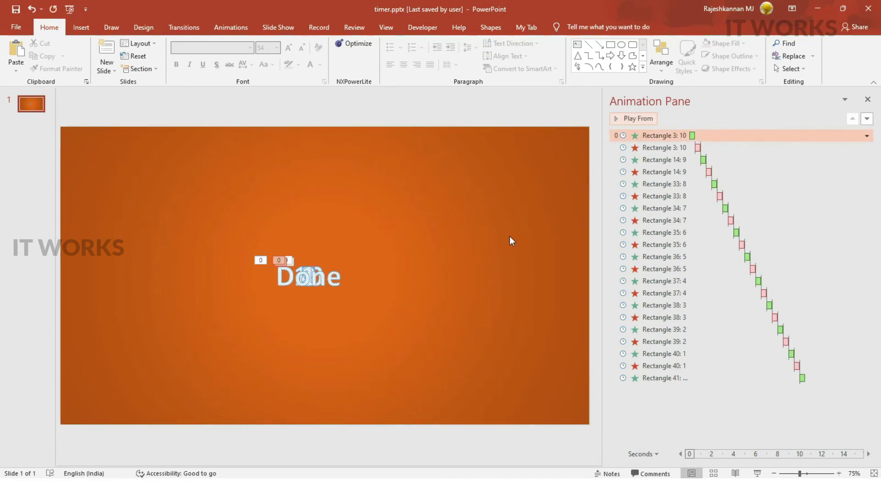
Set all the stacked numbers and Done to Lato Black and enlarge them to 239 pt.
click(408, 201)
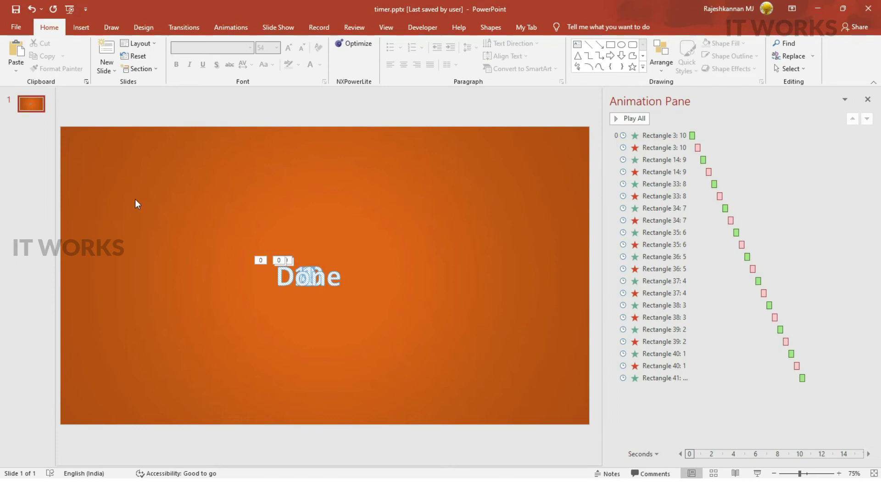
drag(153, 183, 482, 389)
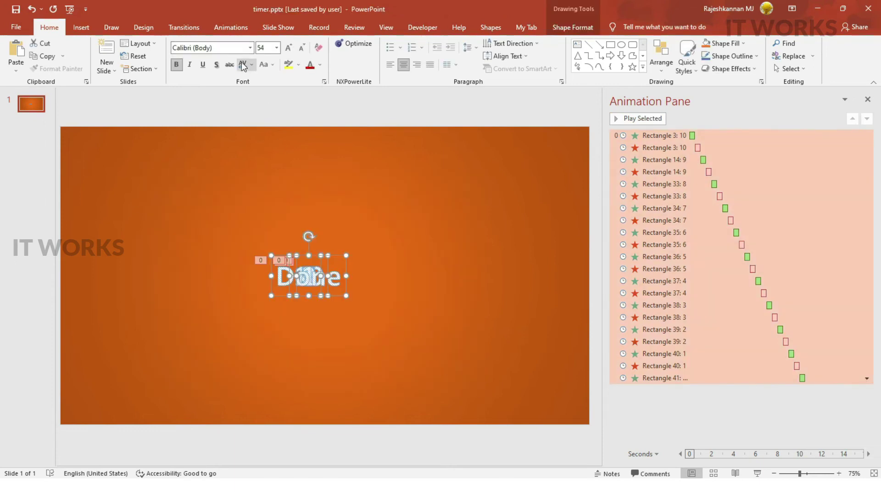
click(224, 47)
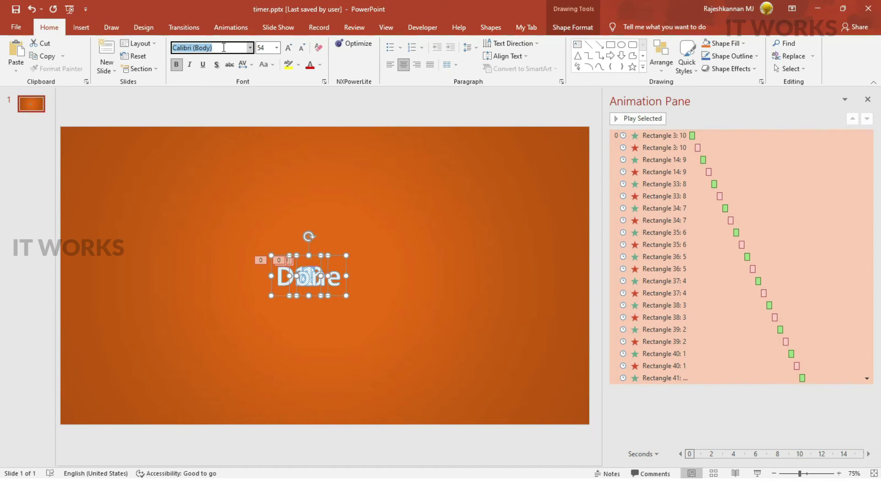
text(Lato Black)
key(Return)
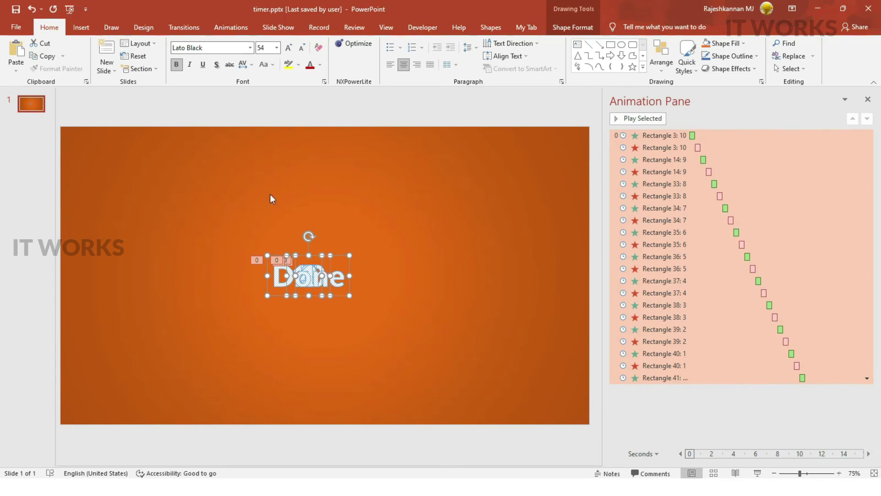
key(ctrl+shift+period)
key(ctrl+shift+period)
key(ctrl+shift+period)
key(ctrl+shift+period)
key(ctrl+shift+period)
key(ctrl+shift+period)
key(ctrl+shift+period)
key(ctrl+shift+period)
key(ctrl+shift+period)
key(ctrl+shift+period)
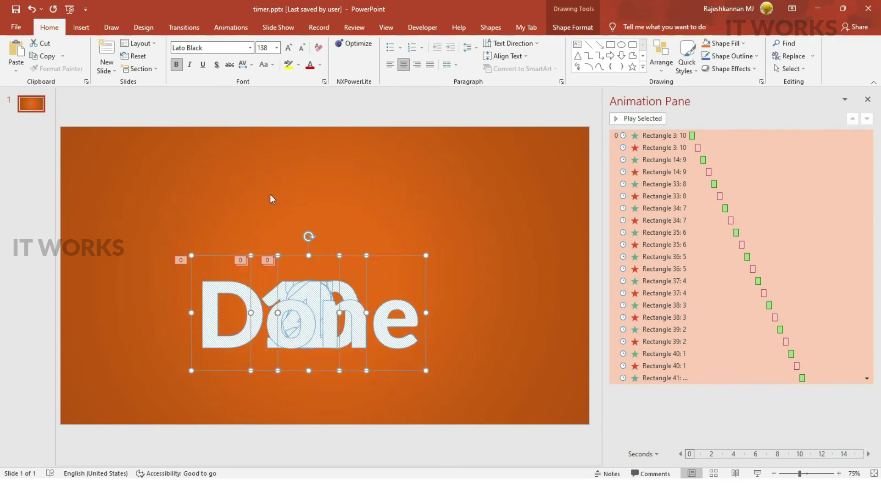
key(ctrl+shift+period)
key(ctrl+shift+period)
key(ctrl+shift+period)
key(ctrl+shift+period)
key(ctrl+shift+period)
key(ctrl+shift+period)
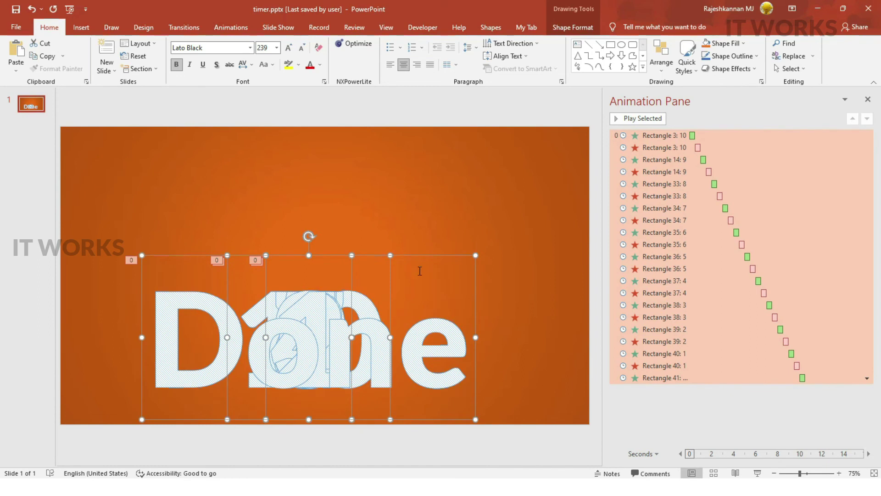
Drag the enlarged Lato Black stack upward until it sits vertically centred on the slide.
drag(403, 256, 421, 196)
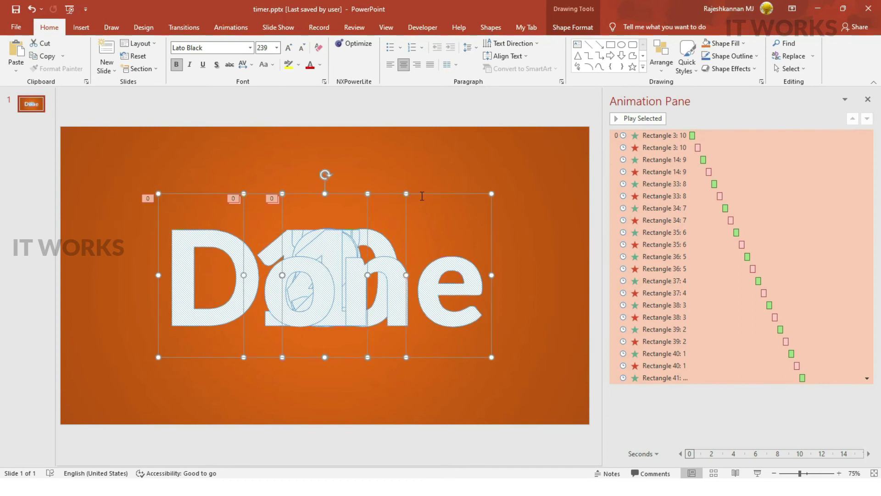